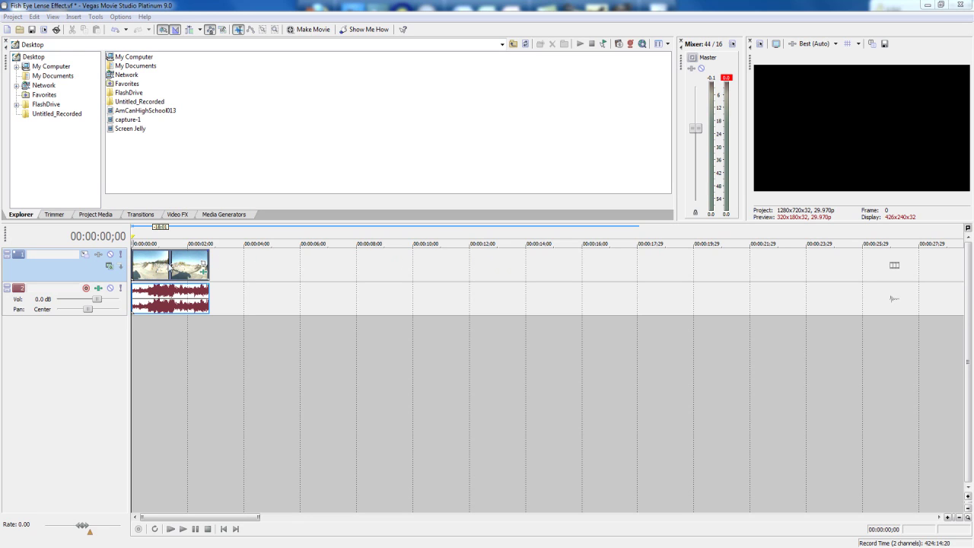
Preview the skate clip from 00:00:01;09, briefly muting then restoring the video track.
{"action": "left_click", "coordinate": [169, 265]}
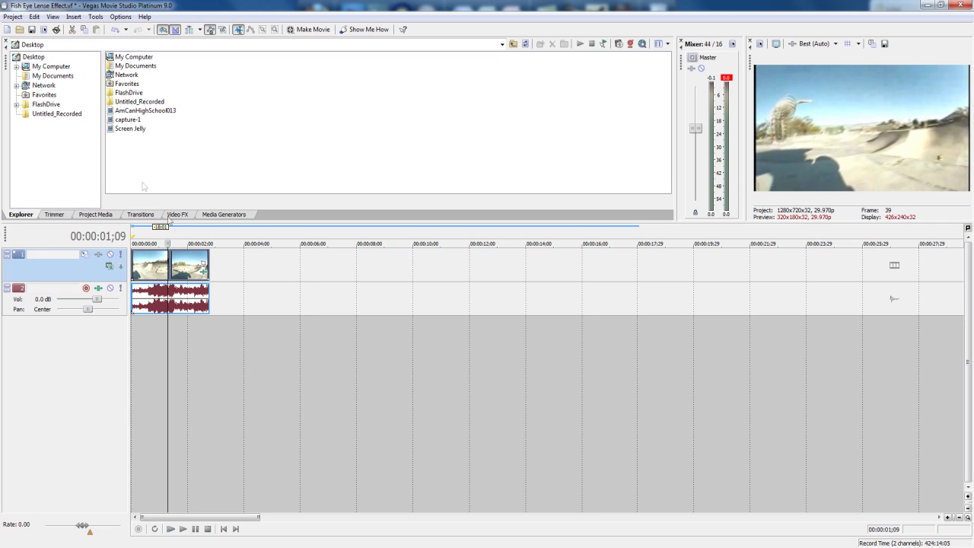
{"action": "left_click", "coordinate": [164, 244]}
{"action": "key", "text": "space"}
{"action": "key", "text": "space"}
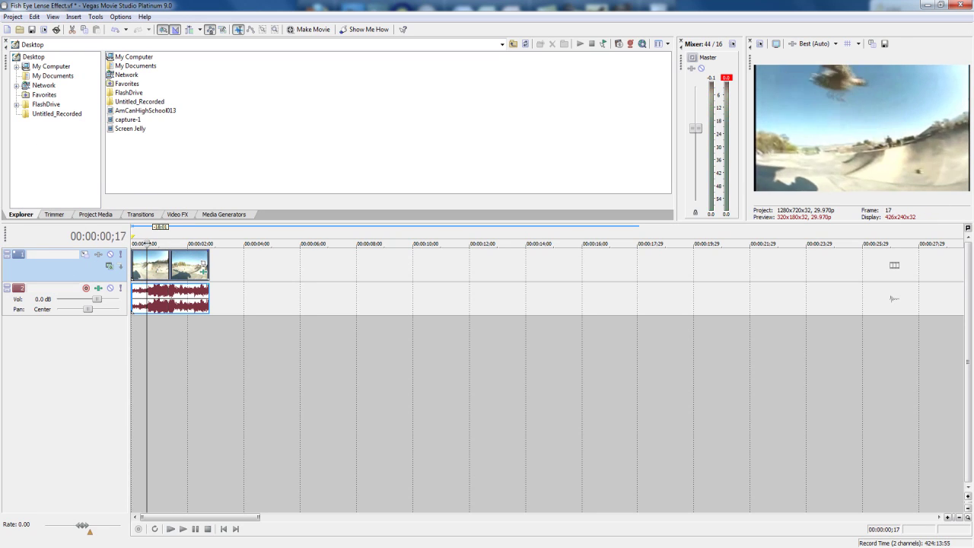
{"action": "left_click", "coordinate": [111, 254]}
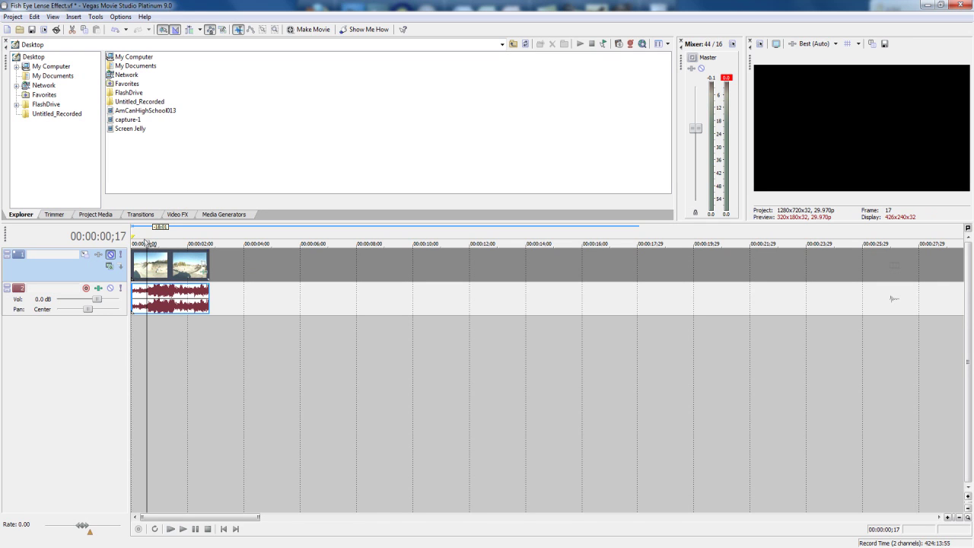
{"action": "left_click", "coordinate": [141, 242]}
{"action": "key", "text": "ctrl+z"}
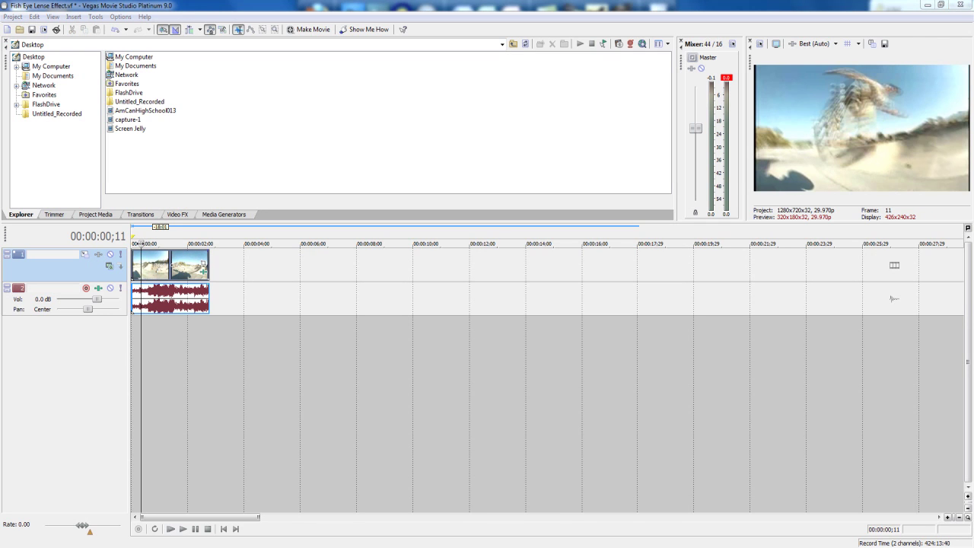
{"action": "key", "text": "space"}
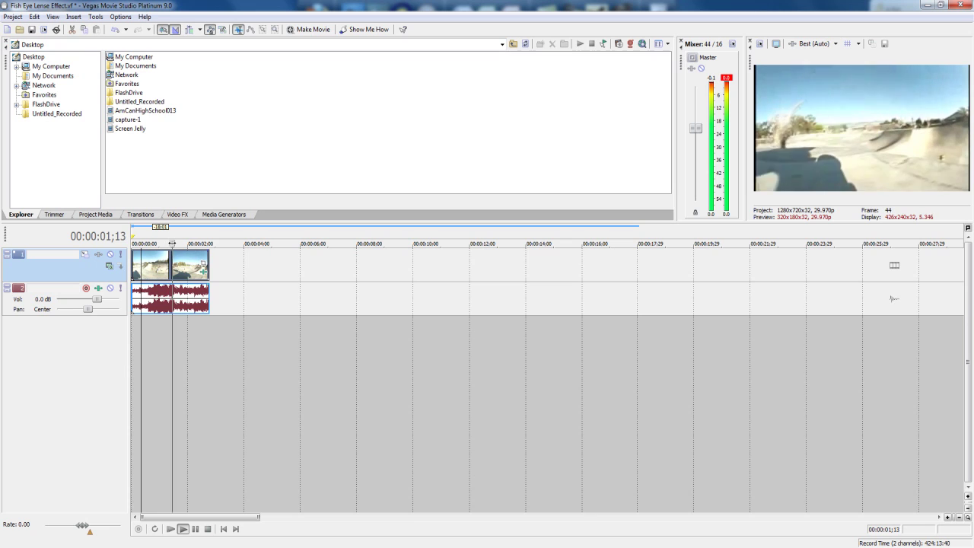
{"action": "left_click", "coordinate": [142, 244]}
{"action": "key", "text": "space"}
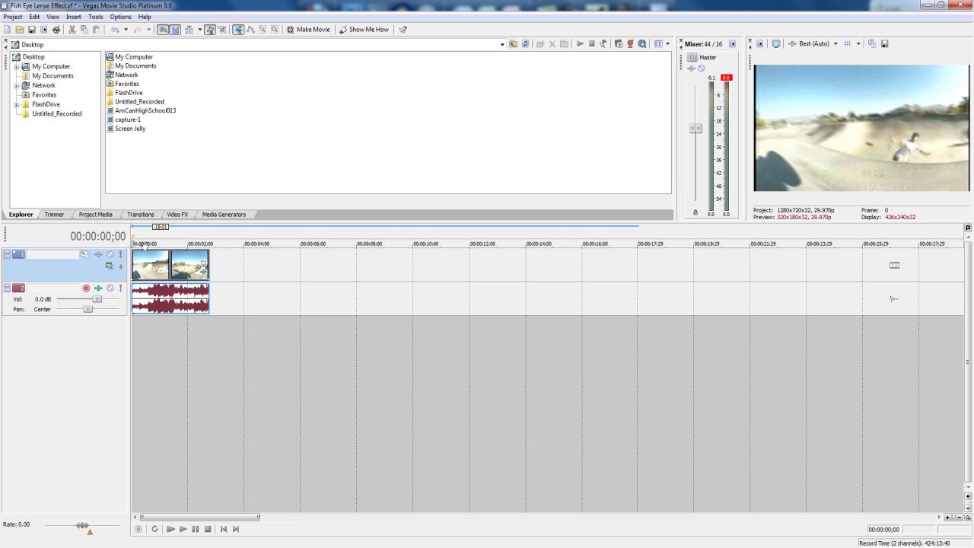
{"action": "key", "text": "space"}
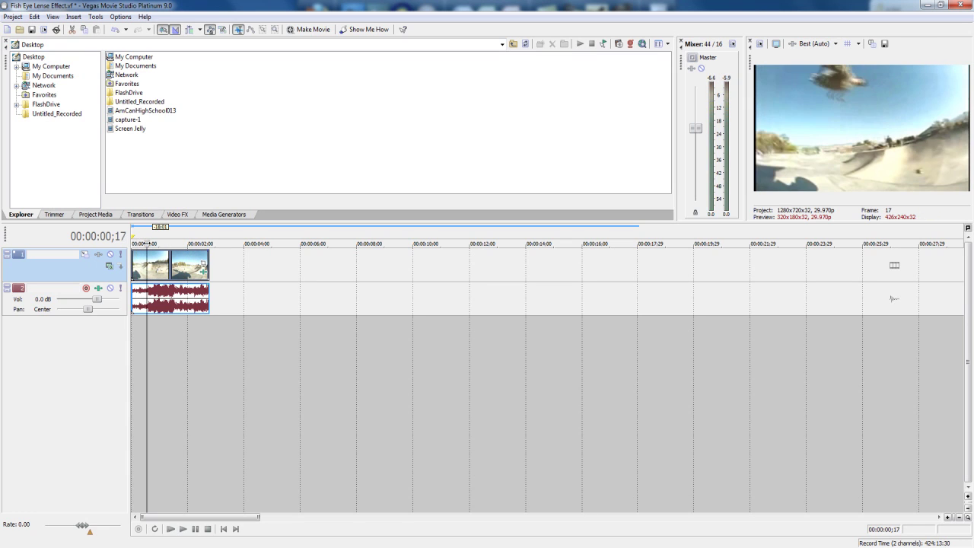
Apply the Sony Deform effect to the skate clip through Video Event FX.
{"action": "right_click", "coordinate": [168, 262]}
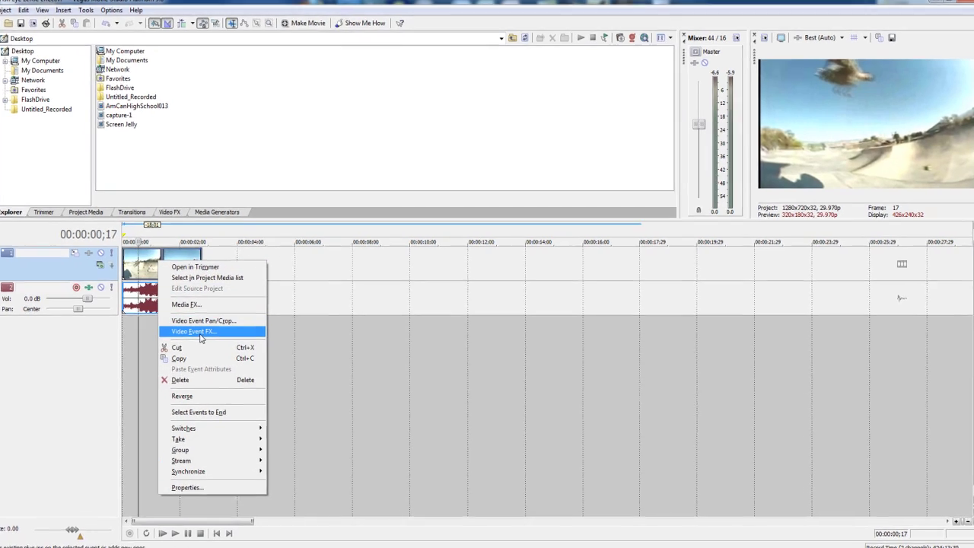
{"action": "left_click", "coordinate": [200, 332]}
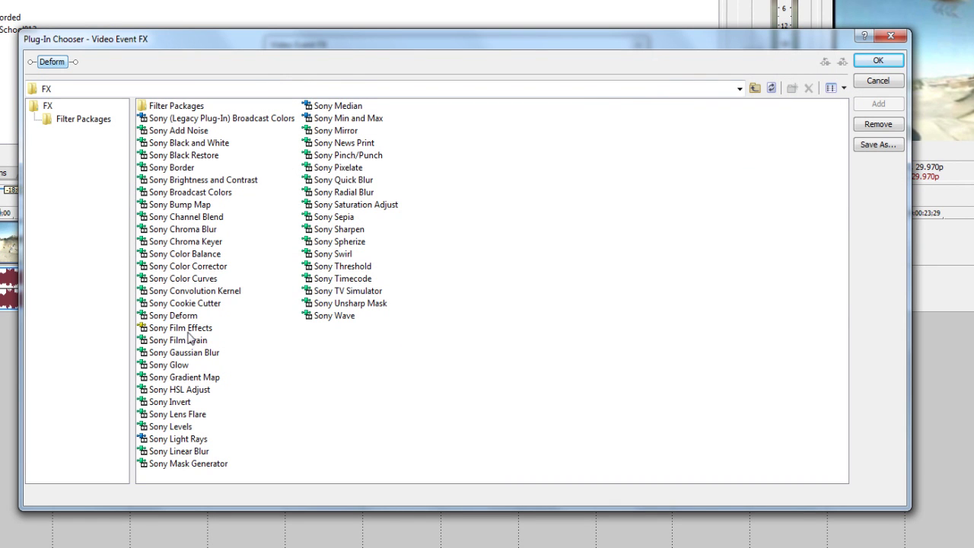
{"action": "double_click", "coordinate": [165, 315]}
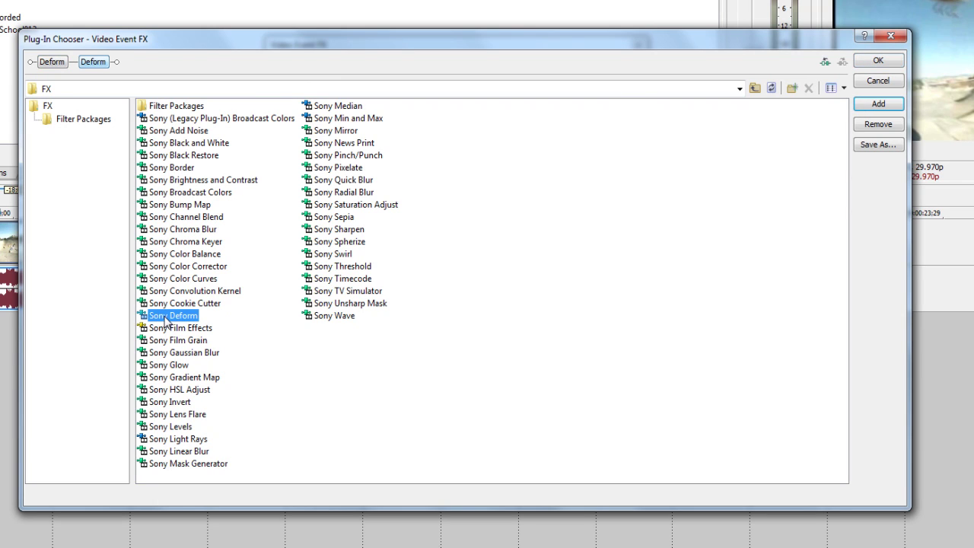
{"action": "left_click", "coordinate": [874, 64]}
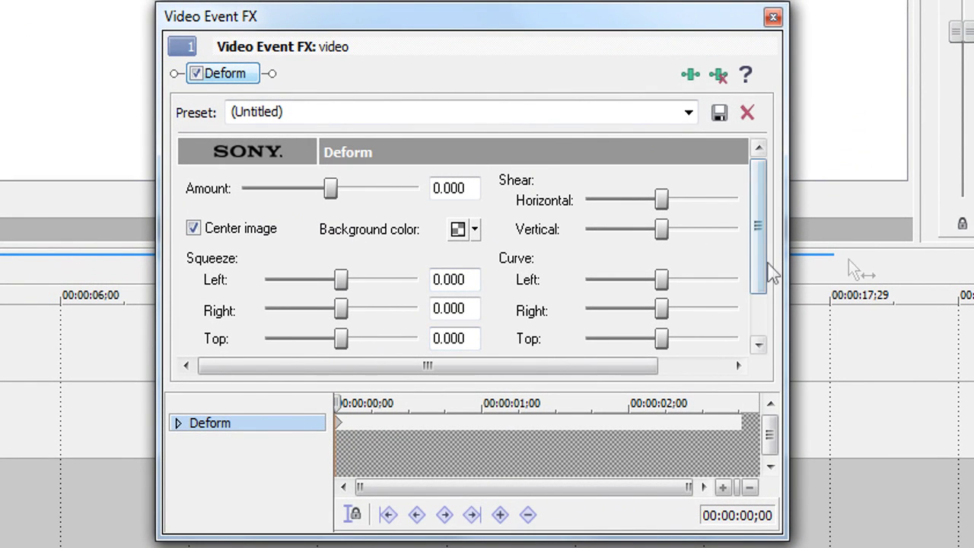
Widen the Deform settings panel and set Curve Left to -0.282.
{"action": "left_click_drag", "start_coordinate": [787, 259], "coordinate": [857, 249]}
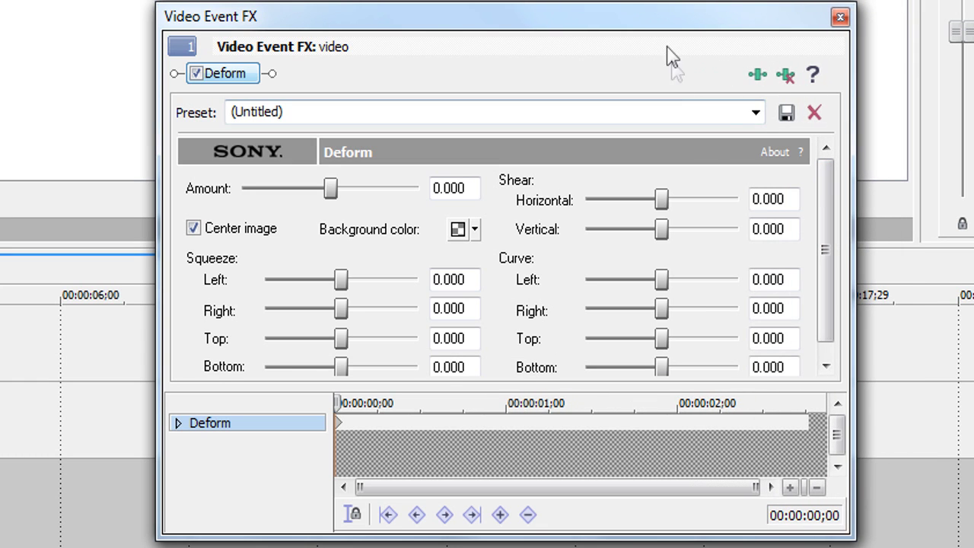
{"action": "left_click_drag", "start_coordinate": [653, 36], "coordinate": [604, 37]}
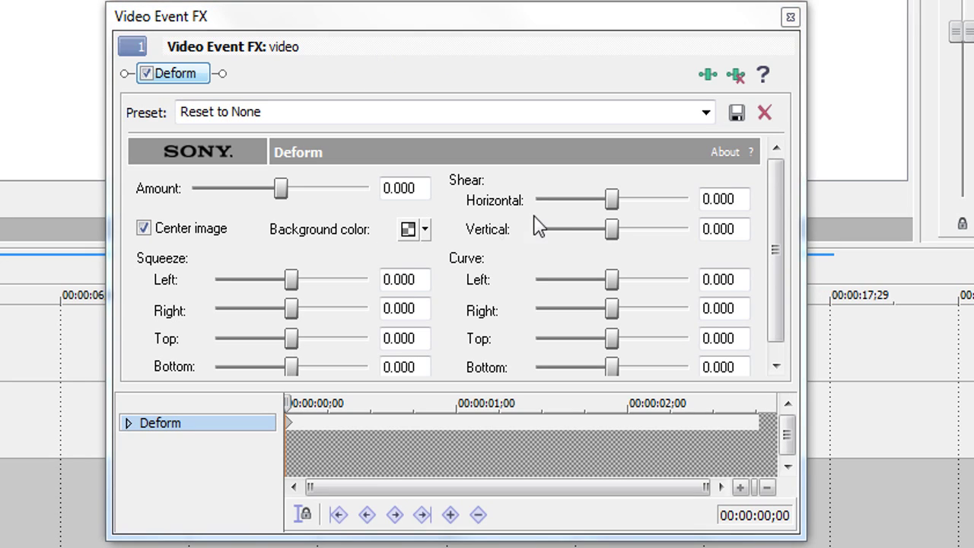
{"action": "left_click", "coordinate": [745, 199]}
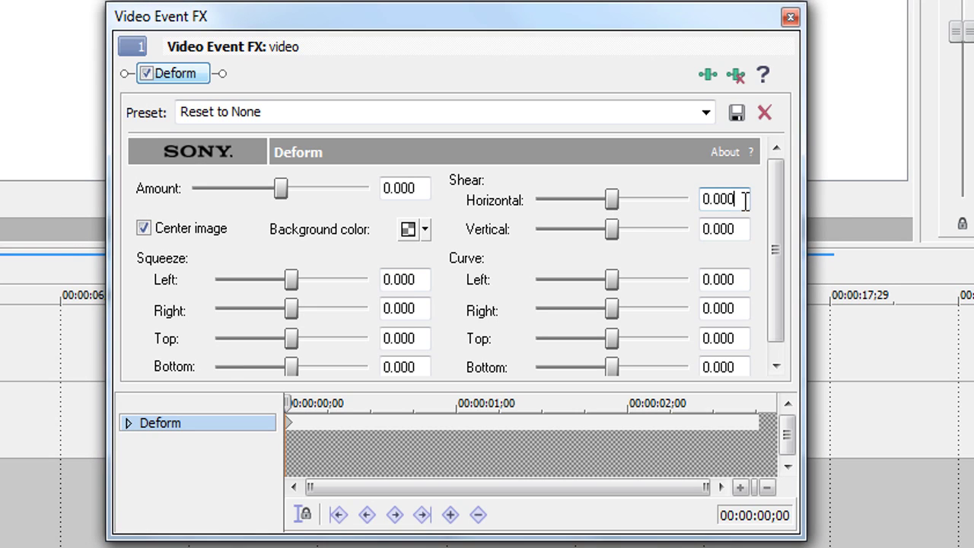
{"action": "left_click", "coordinate": [742, 281]}
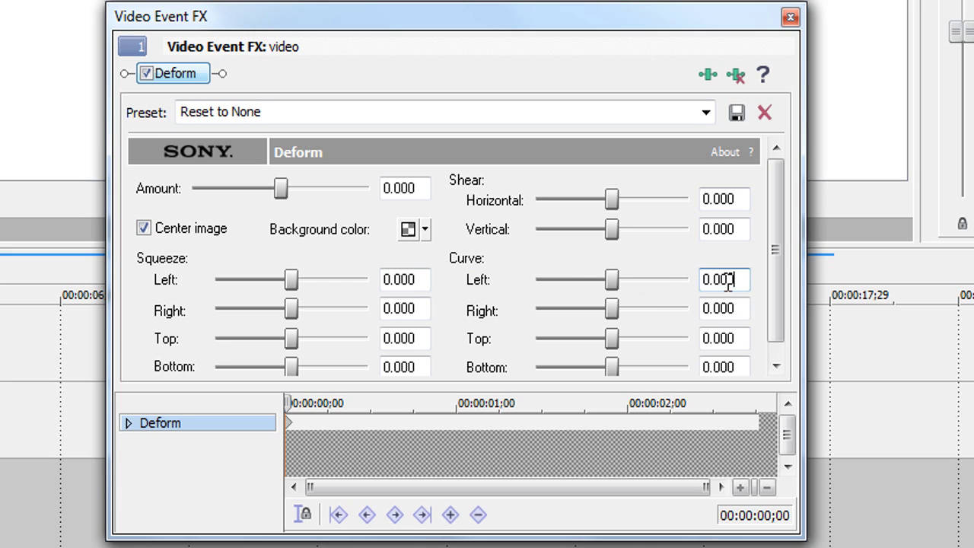
{"action": "left_click_drag", "start_coordinate": [746, 281], "coordinate": [674, 281]}
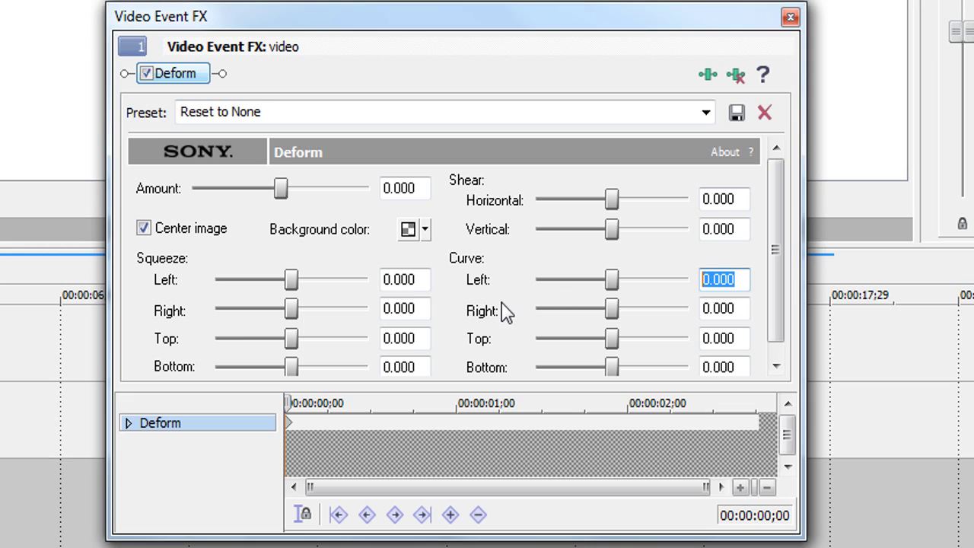
{"action": "type", "text": "-0"}
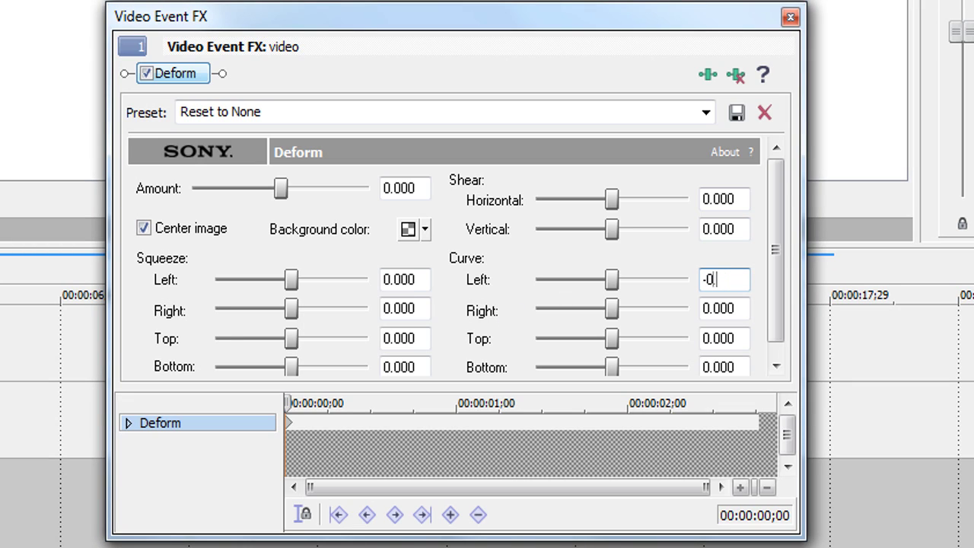
{"action": "type", "text": ".282"}
{"action": "left_click", "coordinate": [721, 309]}
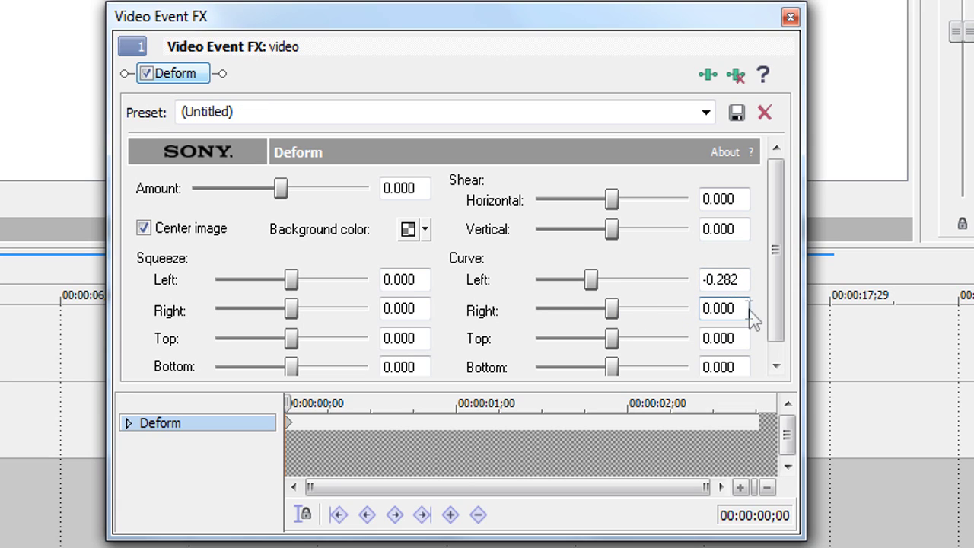
Set Curve Right to 0.374, Curve Top to 0.840 and Curve Bottom to -0.840.
{"action": "left_click_drag", "start_coordinate": [750, 312], "coordinate": [680, 323]}
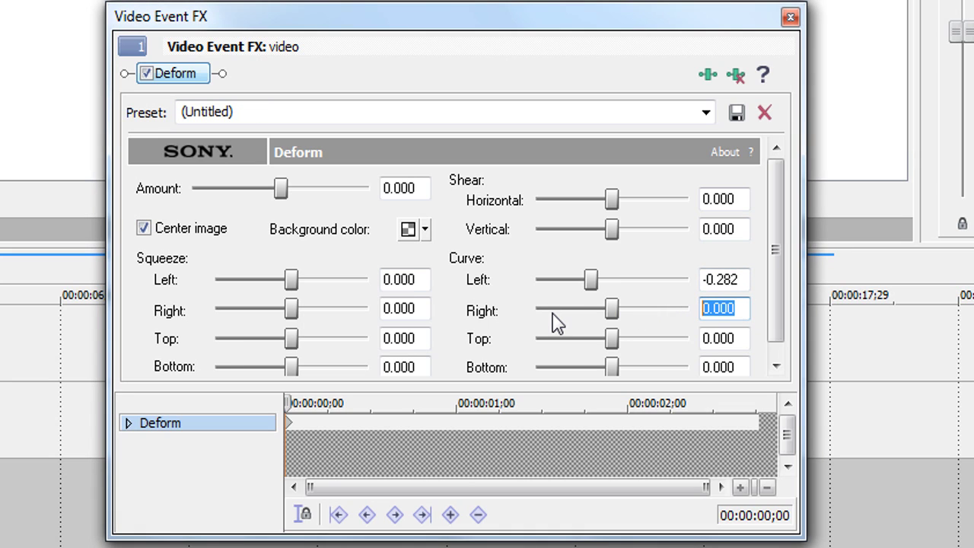
{"action": "type", "text": "0."}
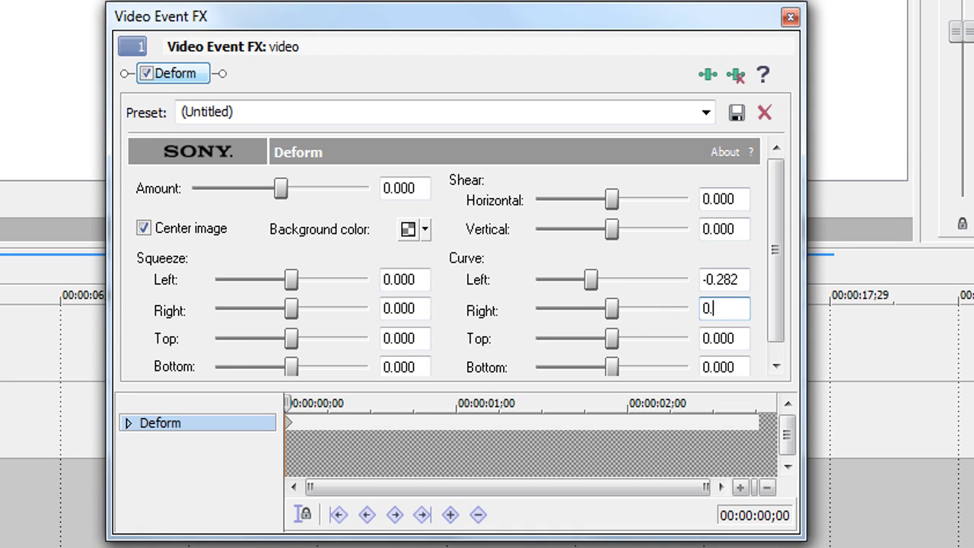
{"action": "type", "text": "374"}
{"action": "key", "text": "Return"}
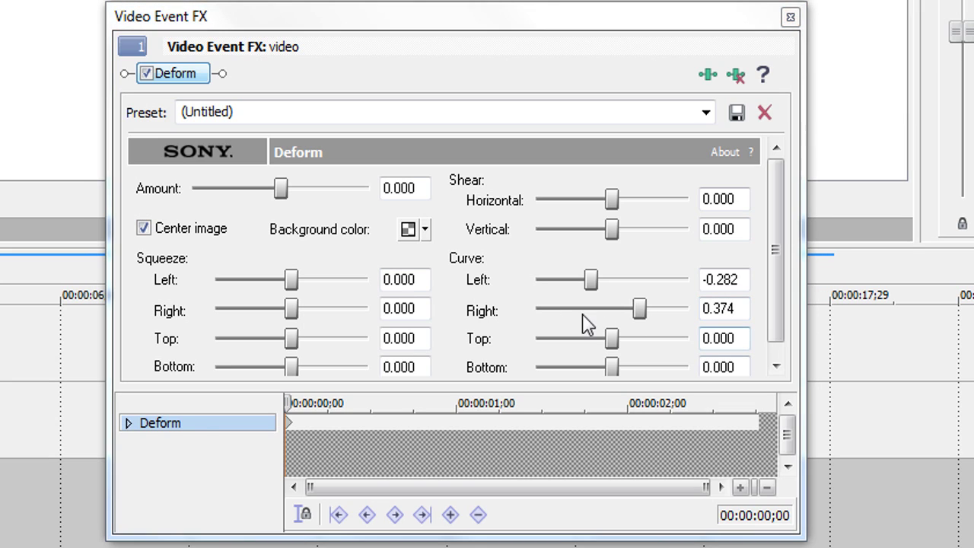
{"action": "left_click_drag", "start_coordinate": [735, 338], "coordinate": [565, 346]}
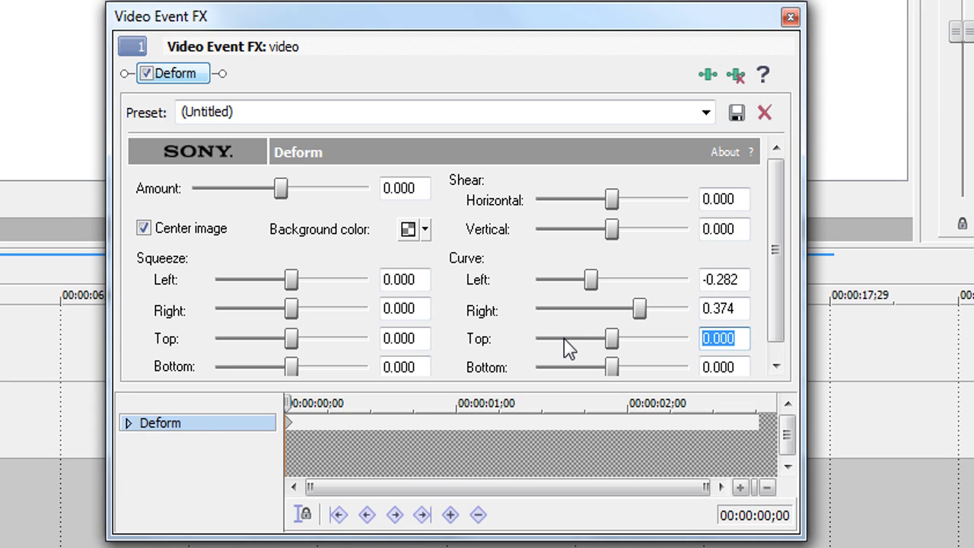
{"action": "type", "text": "0.84"}
{"action": "key", "text": "Return"}
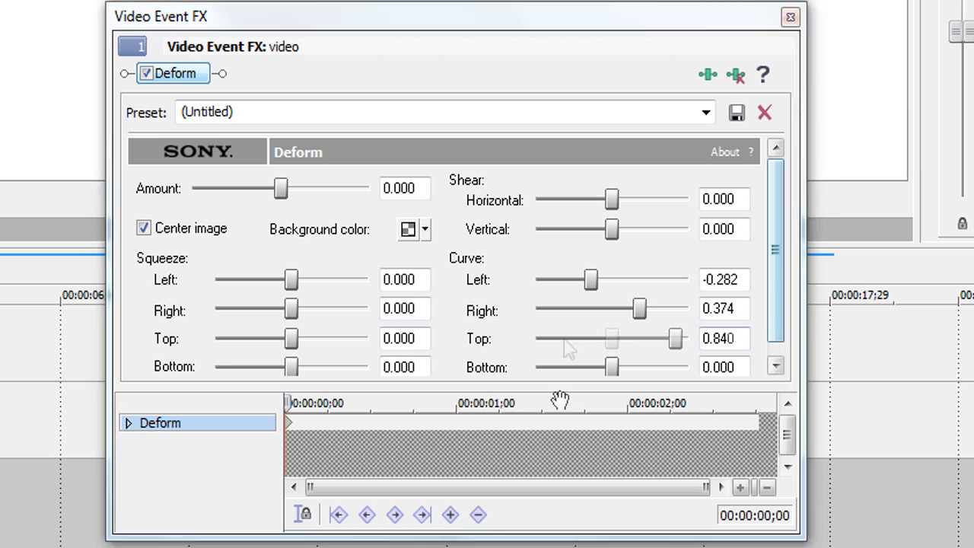
{"action": "left_click_drag", "start_coordinate": [742, 366], "coordinate": [635, 370]}
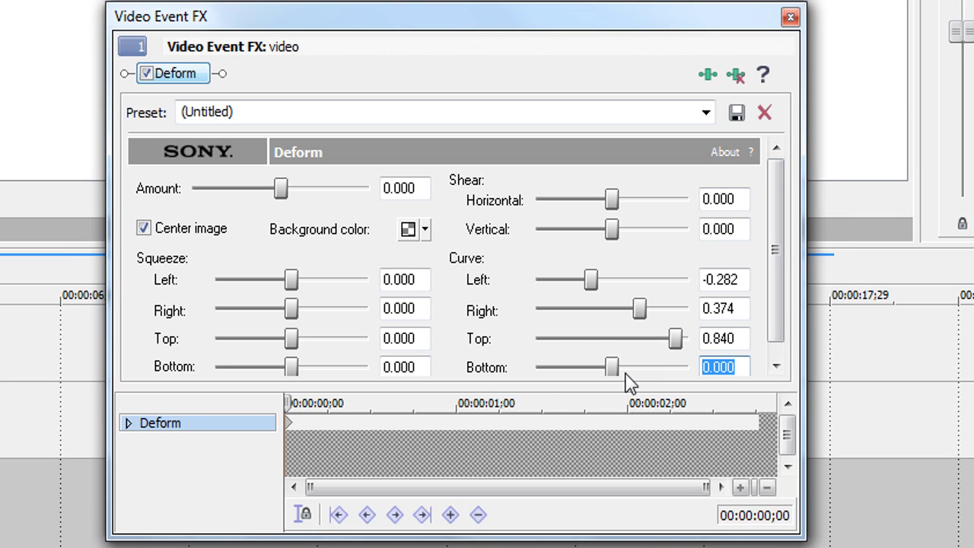
{"action": "type", "text": "-0.84"}
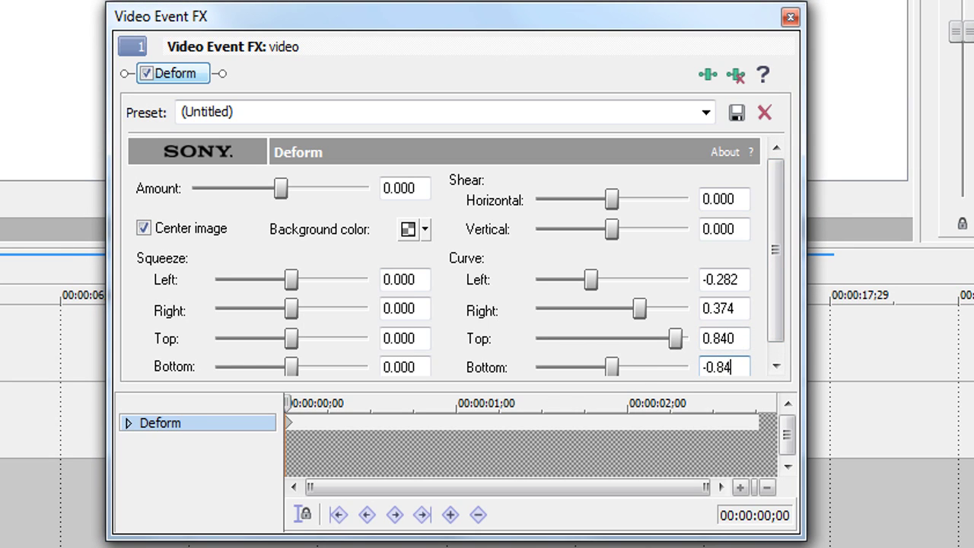
{"action": "key", "text": "Return"}
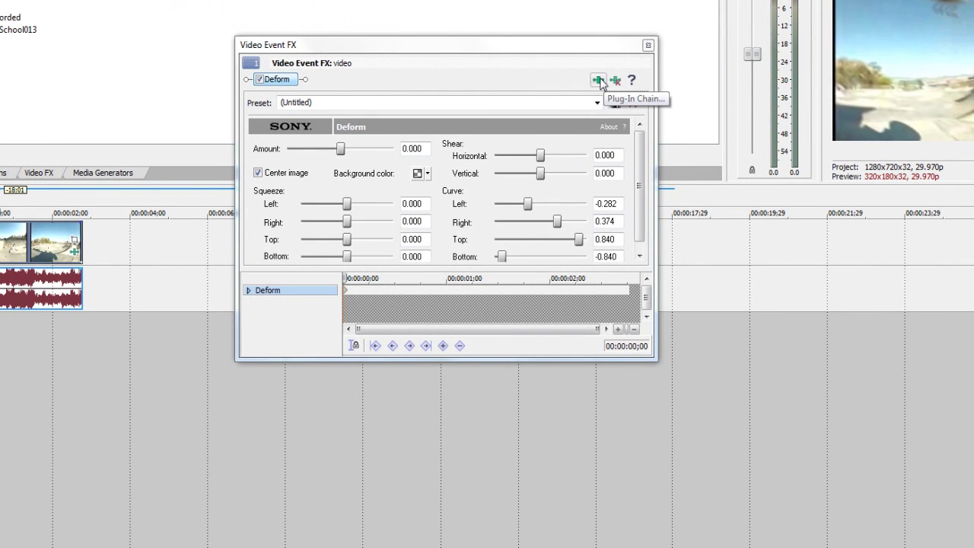
Add Sony Cookie Cutter to the clip's plug-in chain after Deform.
{"action": "left_click", "coordinate": [597, 80]}
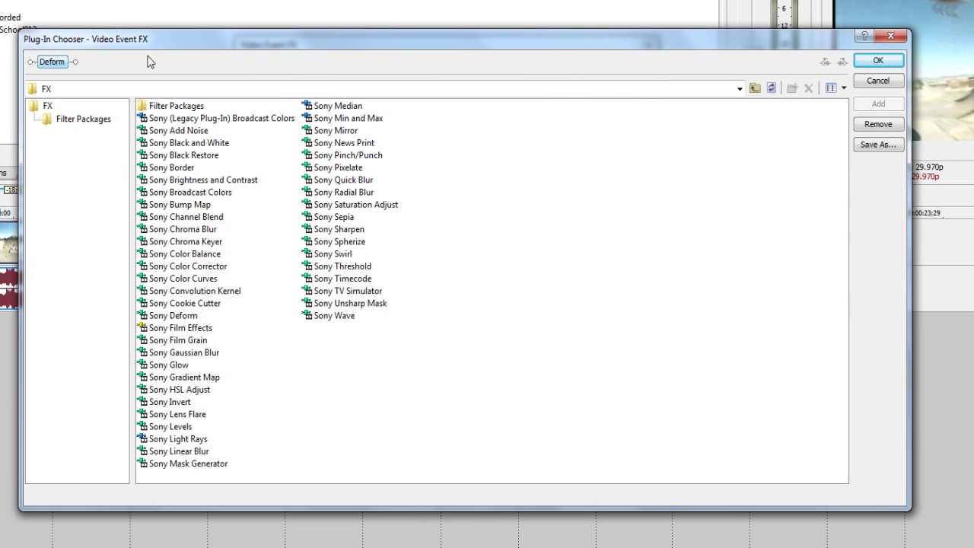
{"action": "double_click", "coordinate": [175, 304]}
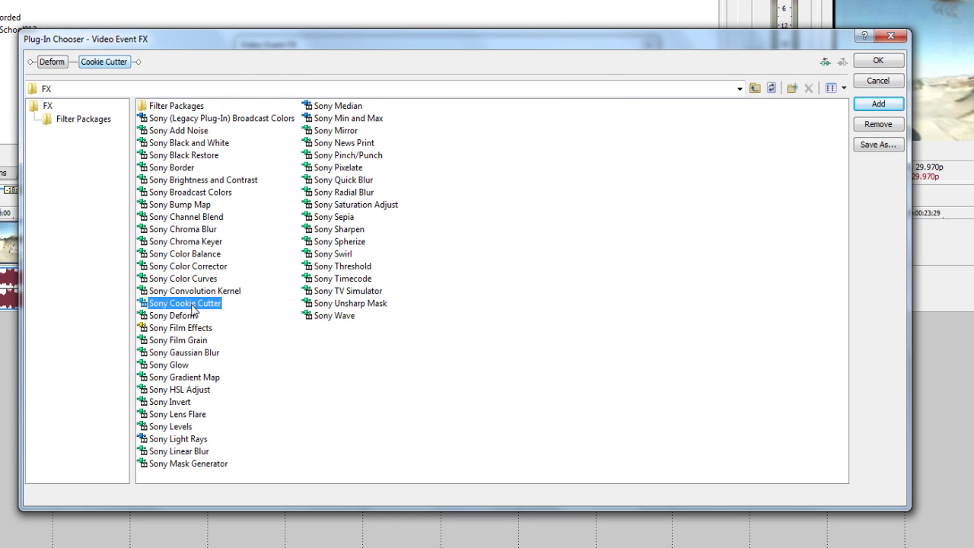
{"action": "left_click", "coordinate": [883, 60]}
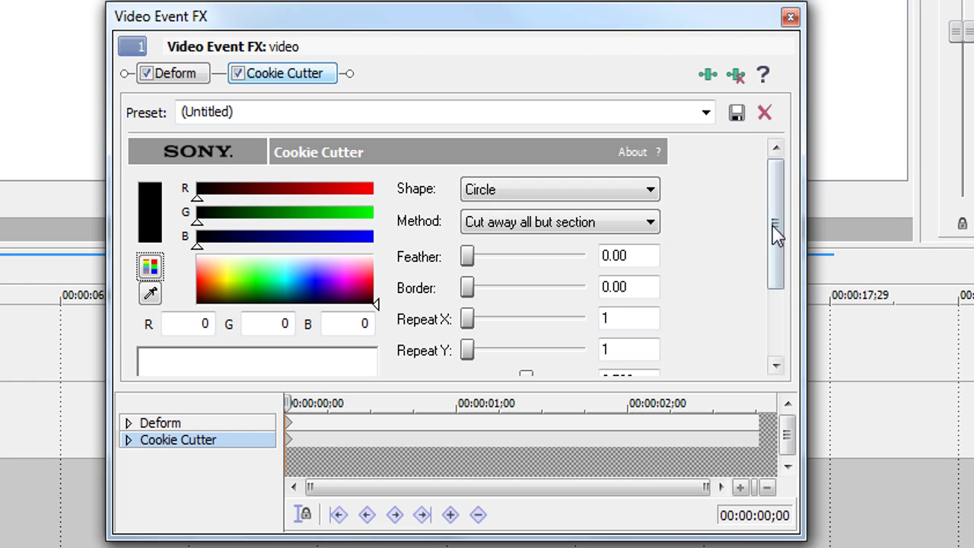
Scroll to Cookie Cutter's Size slider and drag it down to 0.420.
{"action": "left_click_drag", "start_coordinate": [776, 221], "coordinate": [777, 327]}
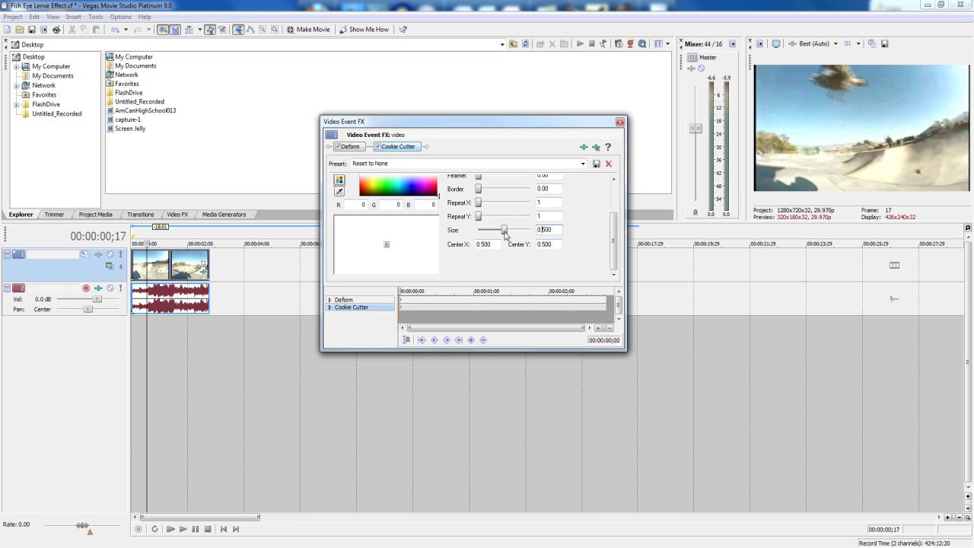
{"action": "left_click_drag", "start_coordinate": [504, 231], "coordinate": [502, 231]}
{"action": "left_click_drag", "start_coordinate": [502, 230], "coordinate": [499, 230]}
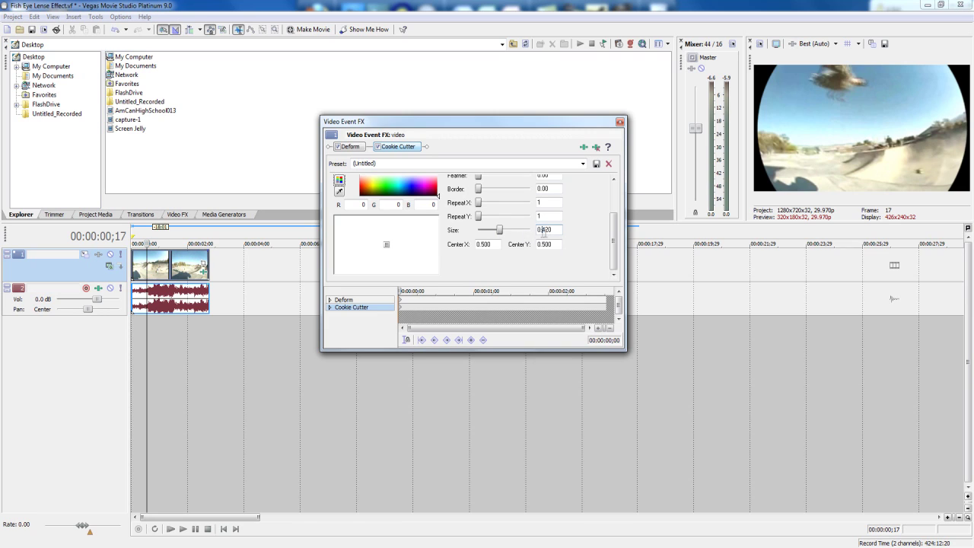
{"action": "left_click_drag", "start_coordinate": [543, 231], "coordinate": [556, 232]}
{"action": "left_click_drag", "start_coordinate": [616, 232], "coordinate": [618, 190]}
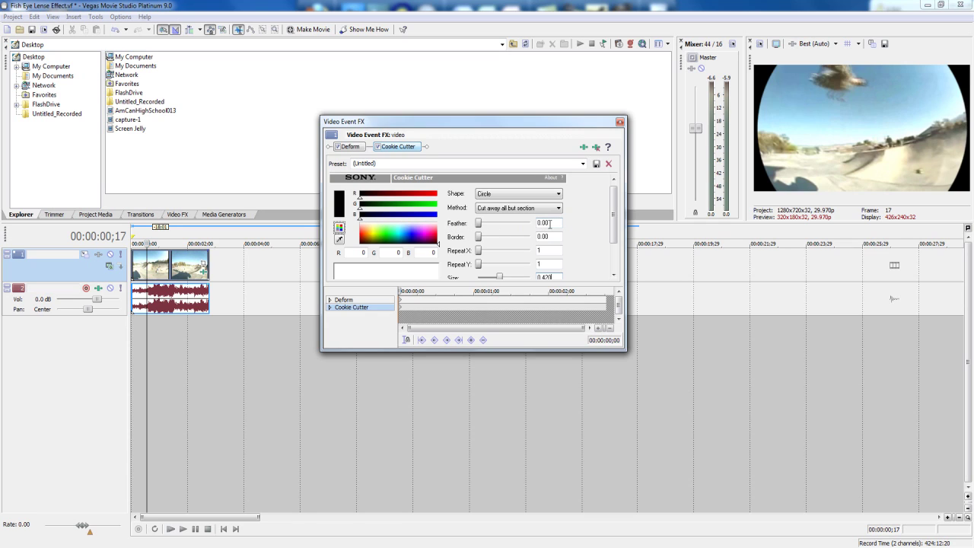
Set Cookie Cutter feather to 0.15, reduce it to 0.10, and close the FX window.
{"action": "double_click", "coordinate": [549, 223]}
{"action": "type", "text": "0.15"}
{"action": "key", "text": "Return"}
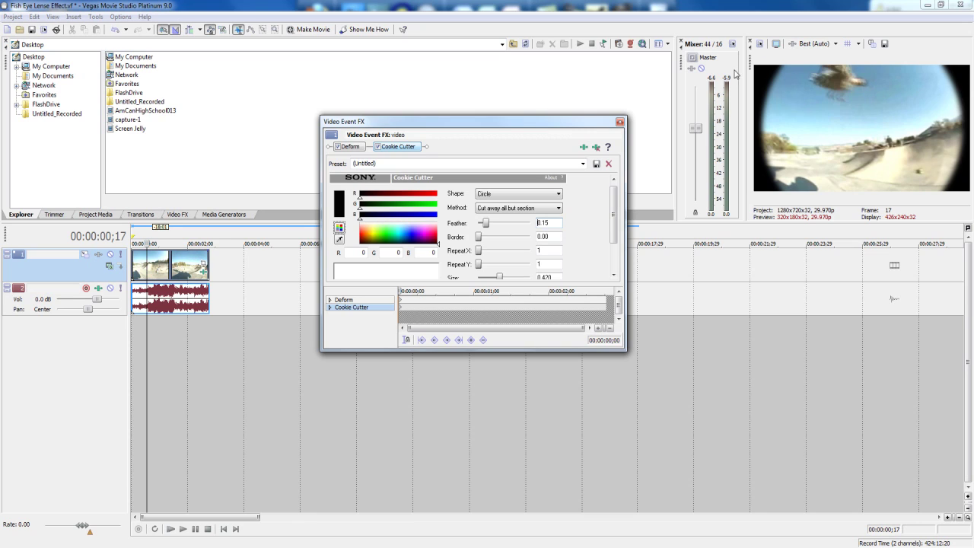
{"action": "left_click", "coordinate": [556, 226]}
{"action": "type", "text": "0.1"}
{"action": "key", "text": "Return"}
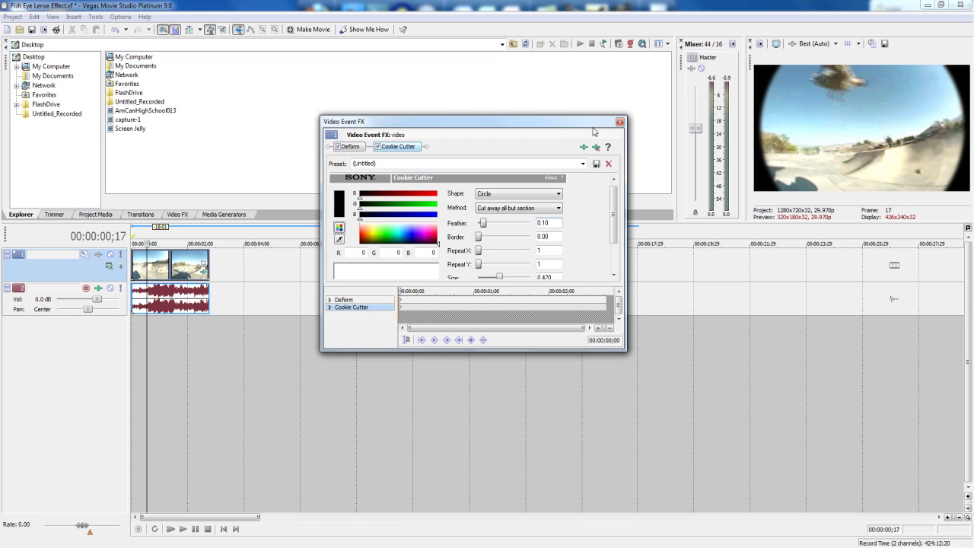
{"action": "left_click", "coordinate": [619, 123]}
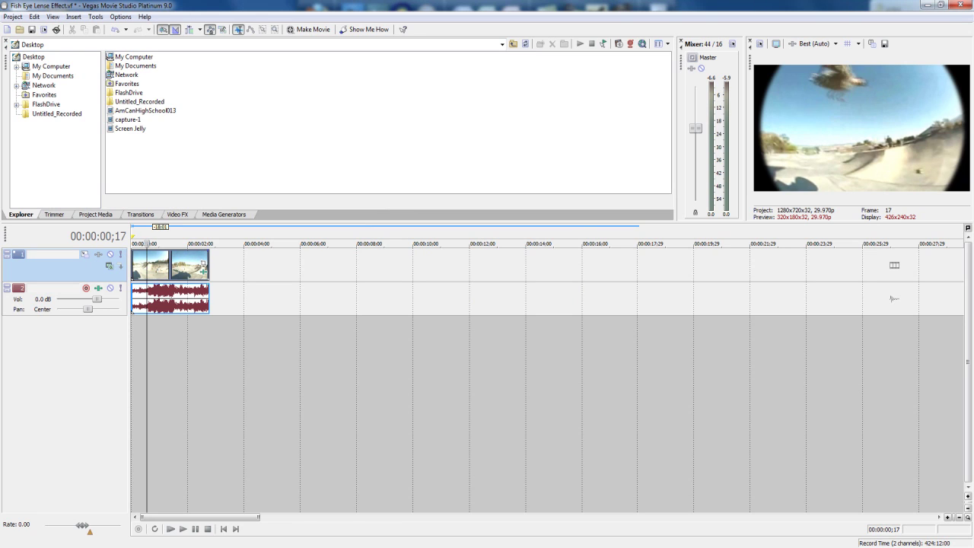
{"action": "left_click", "coordinate": [132, 244]}
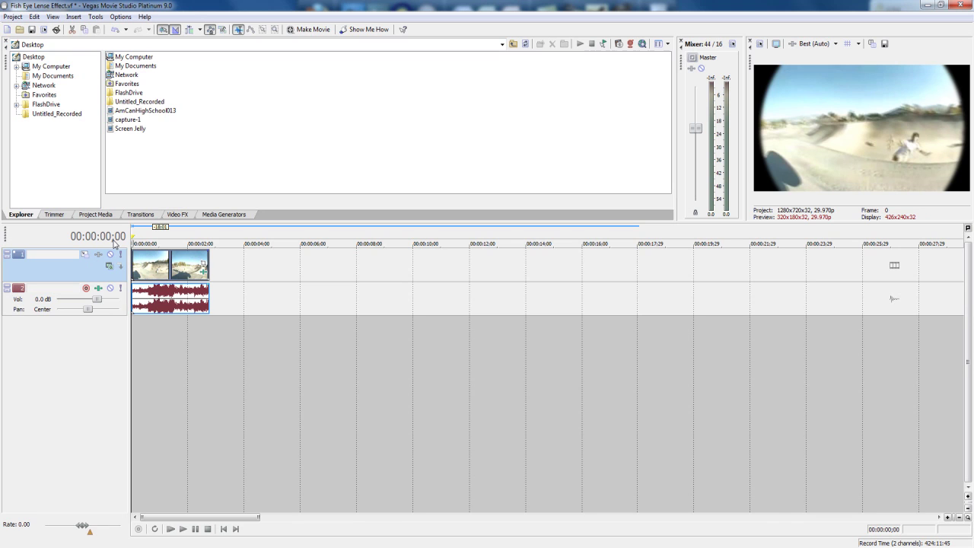
{"action": "key", "text": "space"}
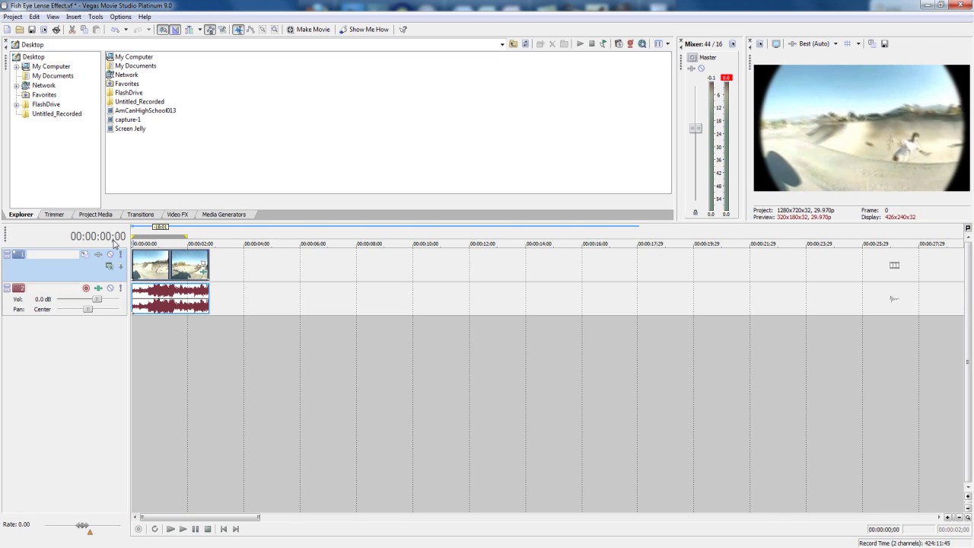
{"action": "left_click", "coordinate": [190, 239]}
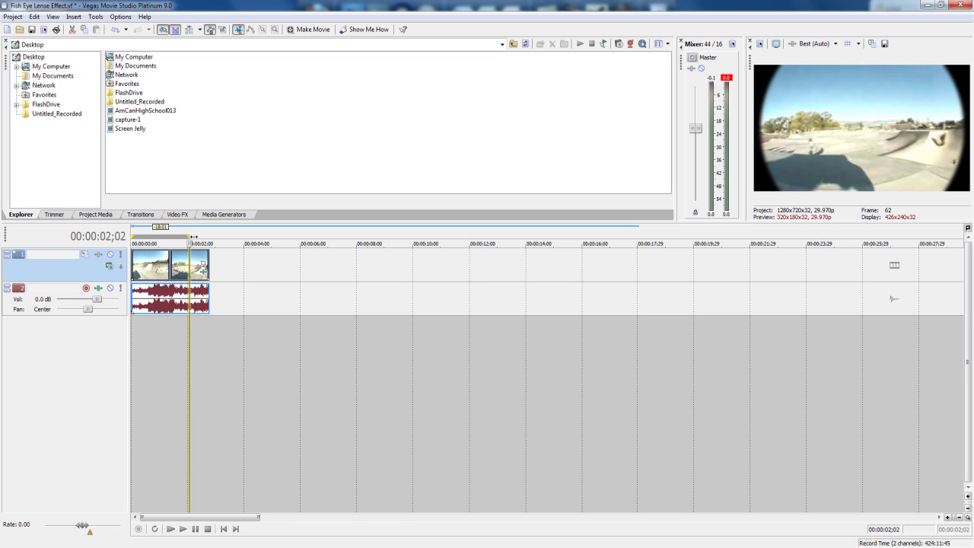
{"action": "left_click", "coordinate": [133, 235]}
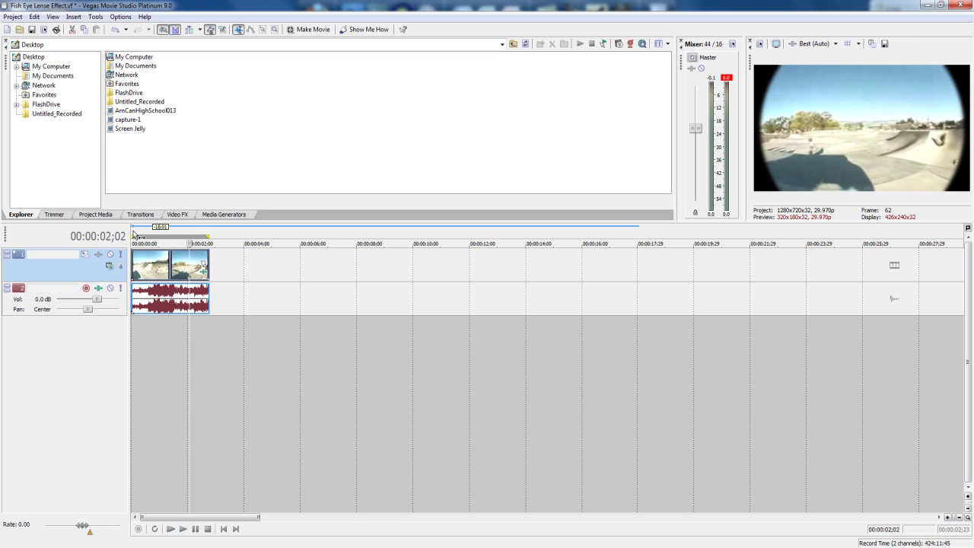
{"action": "key", "text": "space"}
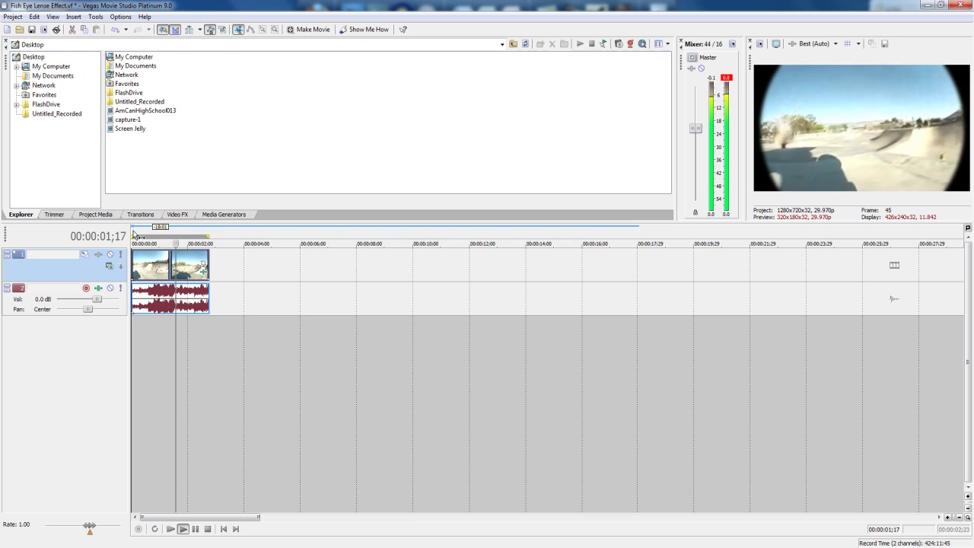
{"action": "key", "text": "space"}
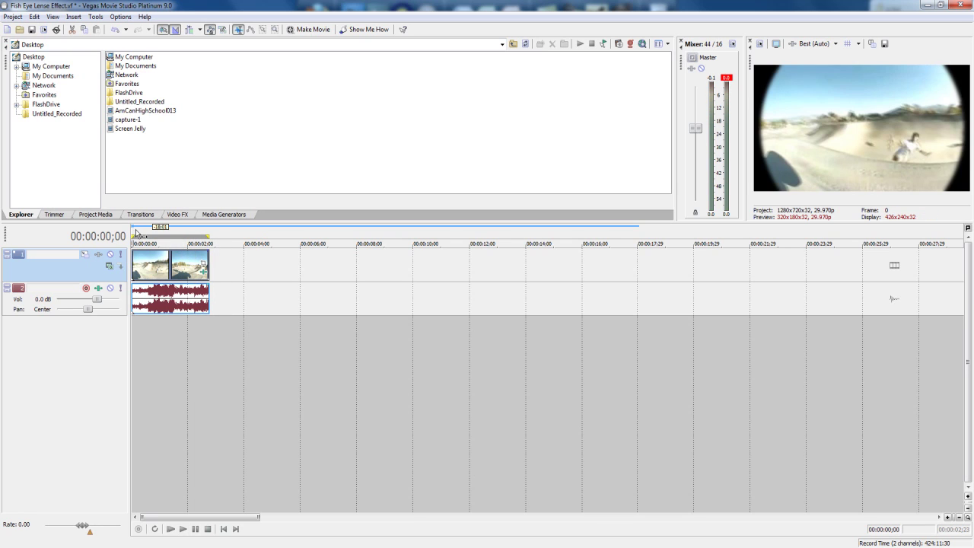